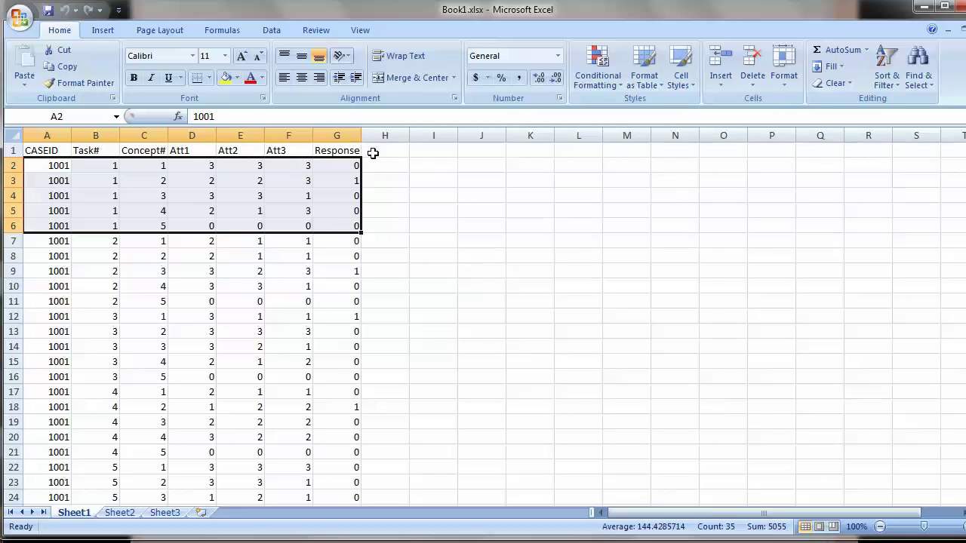
- Highlight the CASEID column (A) and then the Response column (G) of the choice data
{"action": "left_click", "coordinate": [57, 133]}
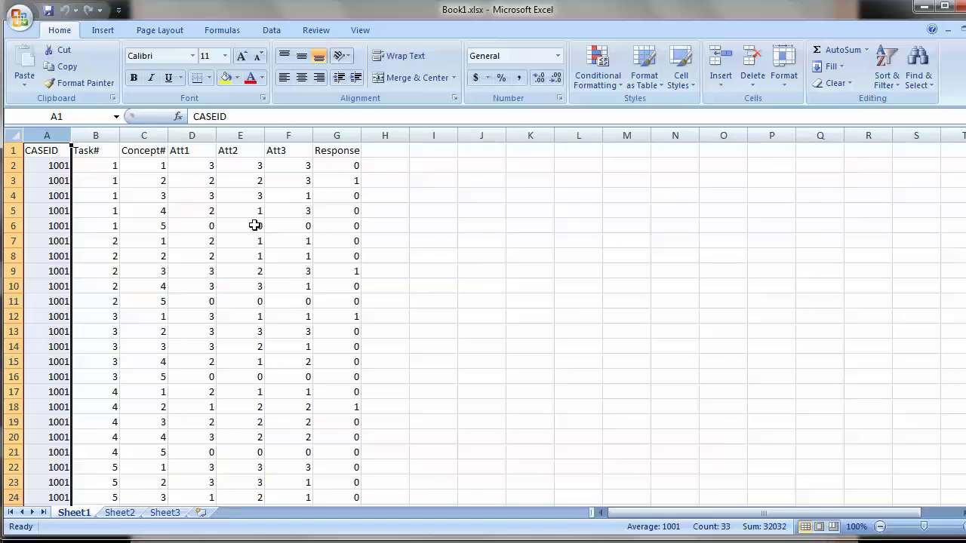
{"action": "left_click", "coordinate": [325, 136]}
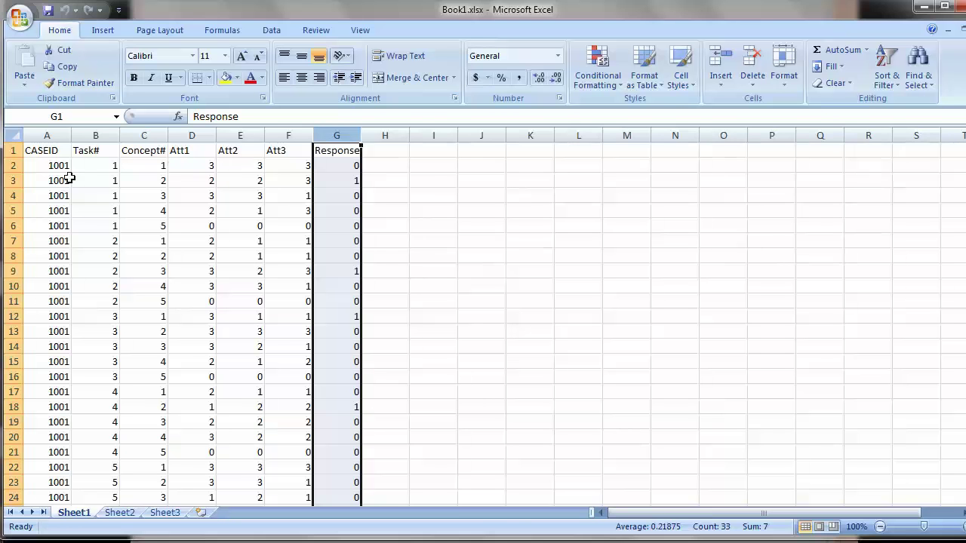
- Highlight the respondent IDs, the first concept's codes, the none option's zero codes, and task 2's rows
{"action": "left_click_drag", "start_coordinate": [45, 164], "coordinate": [337, 229]}
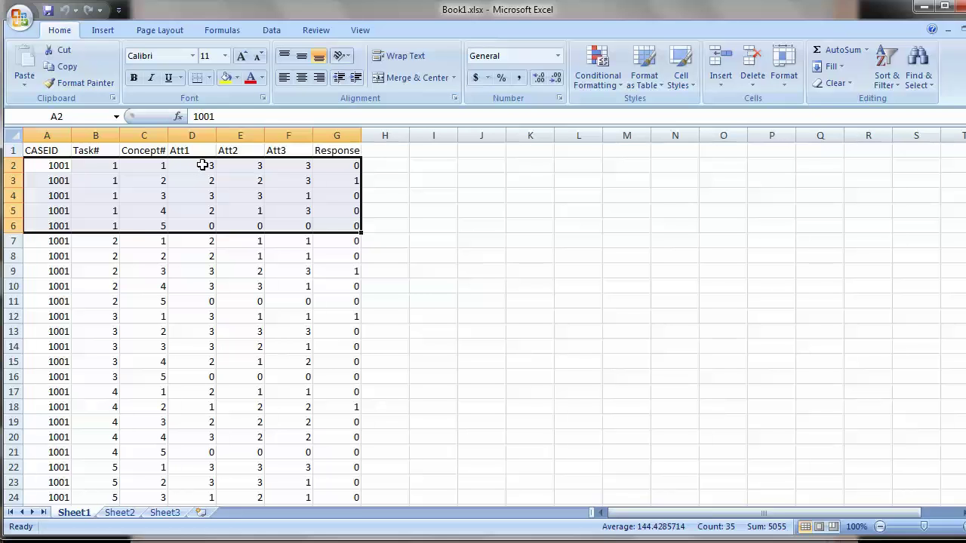
{"action": "left_click_drag", "start_coordinate": [202, 165], "coordinate": [279, 166]}
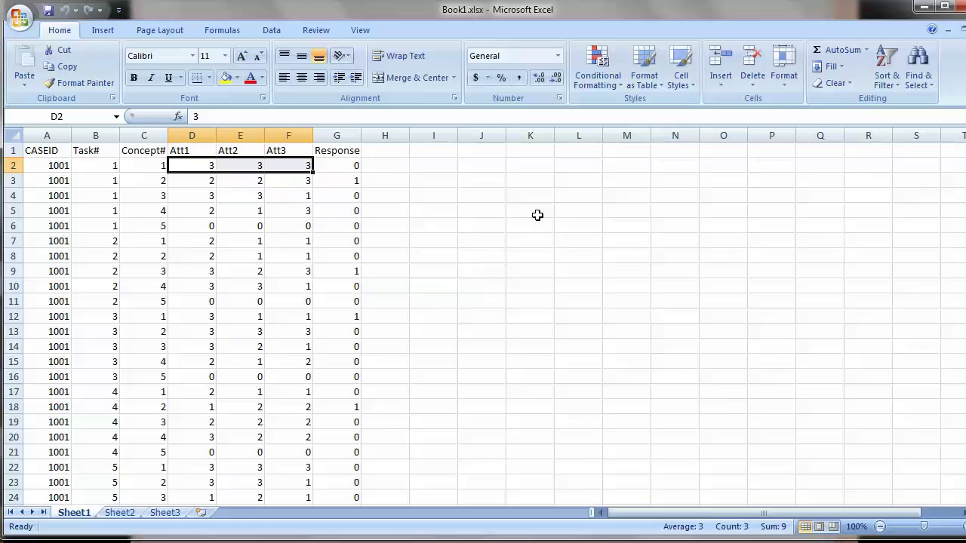
{"action": "left_click", "coordinate": [202, 226]}
{"action": "left_click_drag", "start_coordinate": [202, 226], "coordinate": [286, 225]}
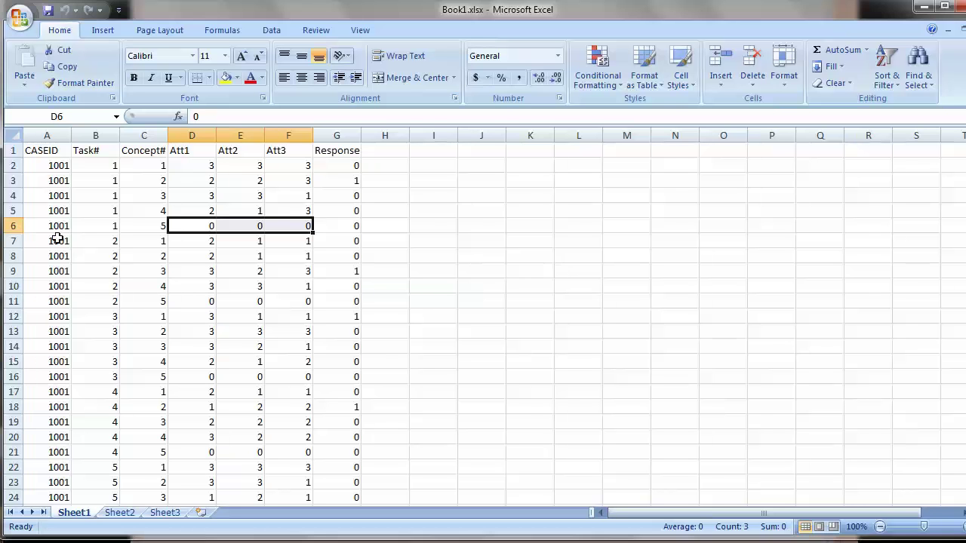
{"action": "left_click_drag", "start_coordinate": [58, 241], "coordinate": [333, 301]}
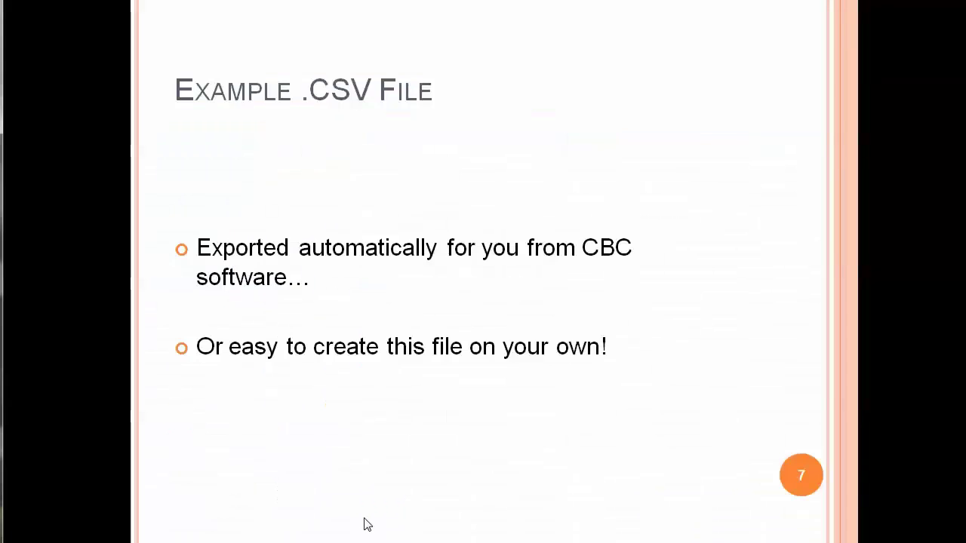
- Go back to the slideshow at slide 8, 'What CBC/HB Does to Estimate Utilities?'
{"action": "left_click", "coordinate": [365, 525]}
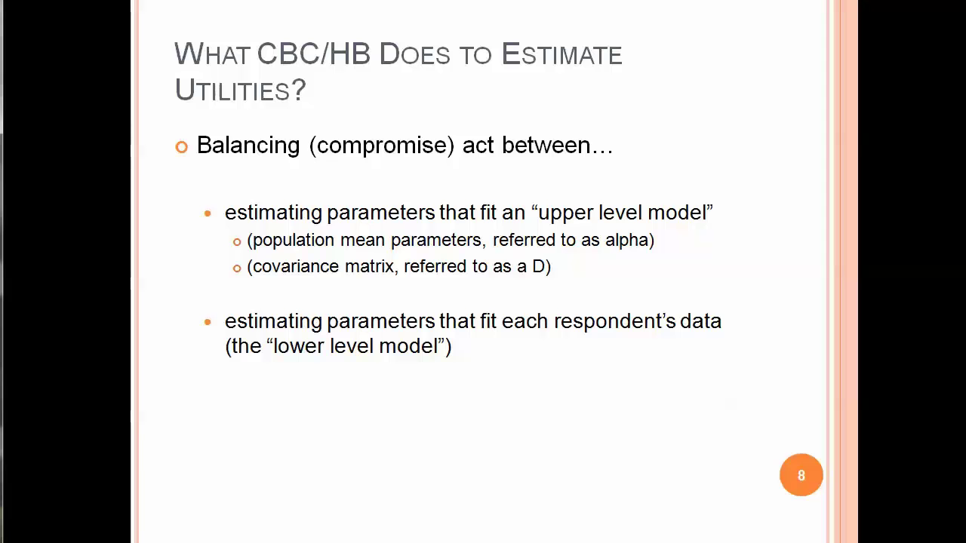
- Advance the deck to slide 9, 'Borrowing Information', on Bayesian shrinkage
{"action": "key", "text": "Right"}
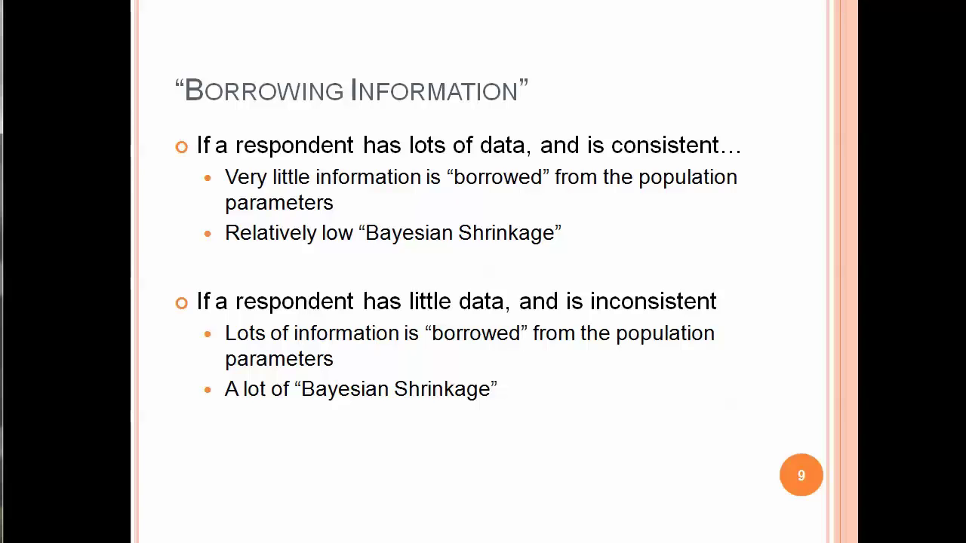
- Advance the deck to slide 10, 'Iterations', on convergence of alpha, D and betas
{"action": "key", "text": "Right"}
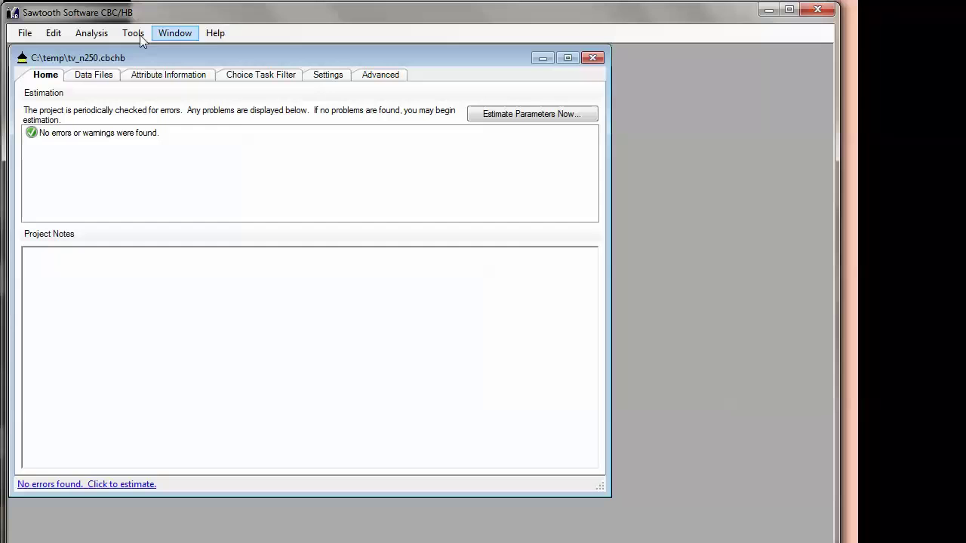
- Show the Data Files settings, confirming C:\temp\TV_N250.cho in Sawtooth CHO/CHS layout
{"action": "left_click", "coordinate": [94, 79]}
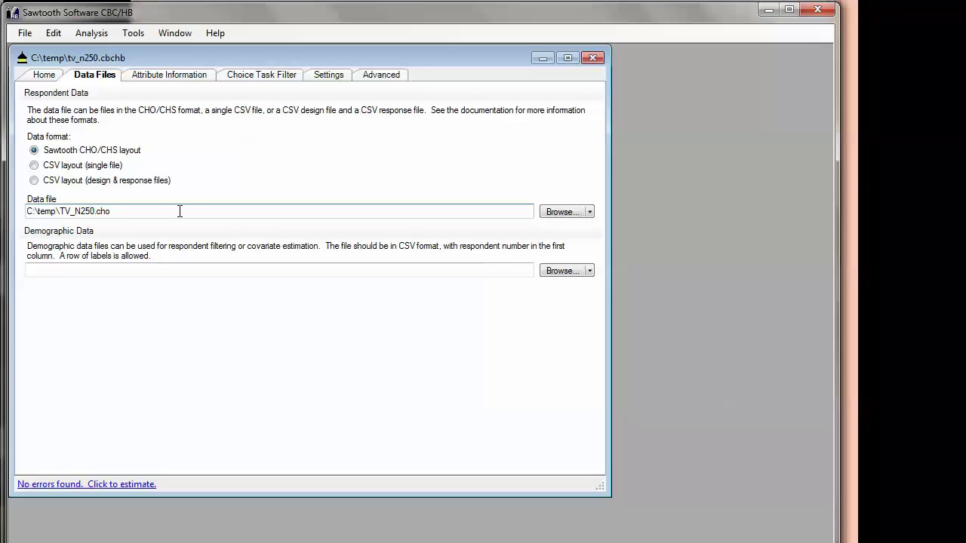
- Step through the attributes from Screen Size and Sound Quality down to Price's Linear $300–$450 levels
{"action": "left_click", "coordinate": [174, 77]}
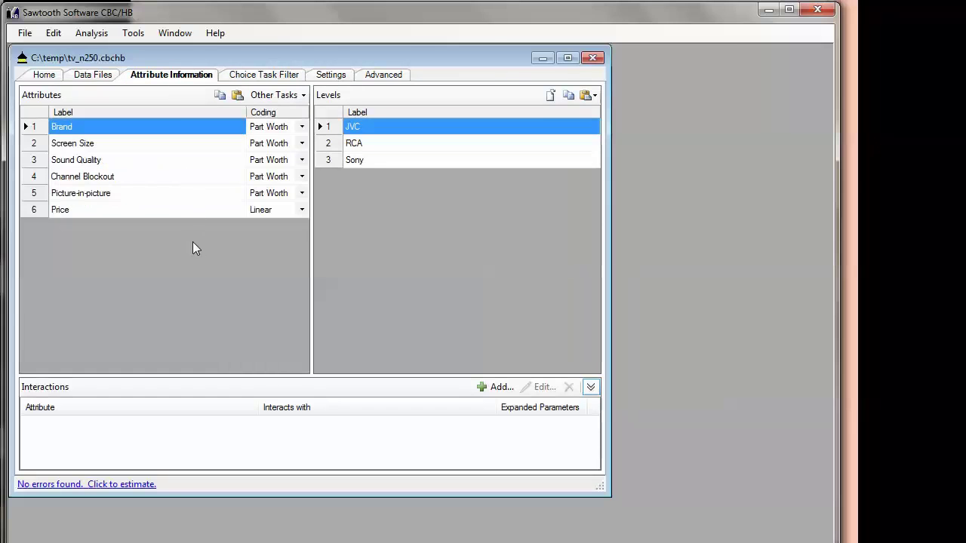
{"action": "left_click", "coordinate": [149, 144]}
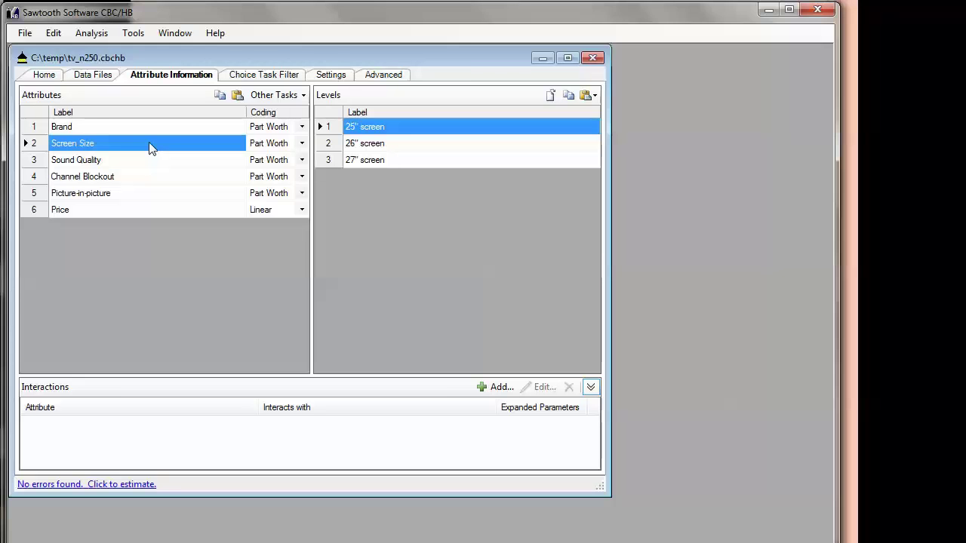
{"action": "key", "text": "Down"}
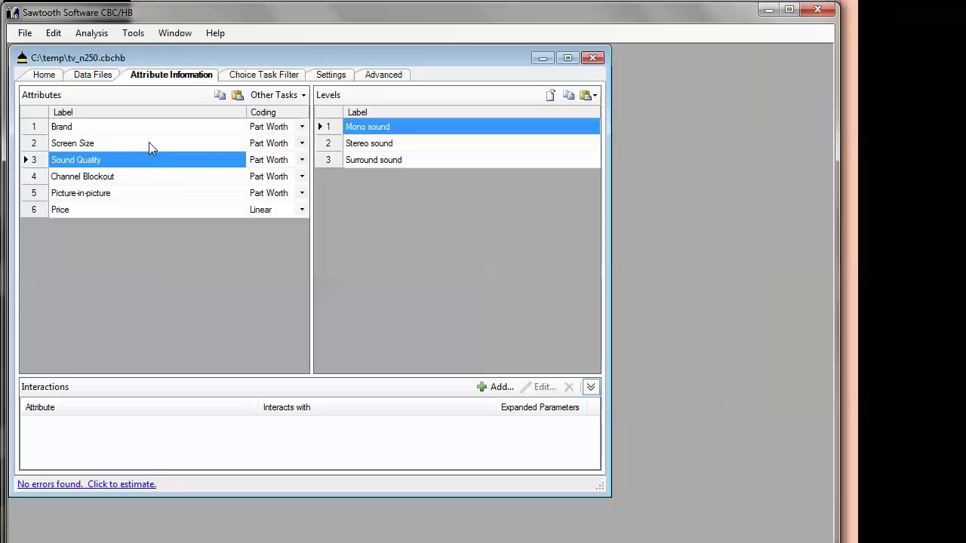
{"action": "key", "text": "Down"}
{"action": "key", "text": "Down"}
{"action": "key", "text": "Down"}
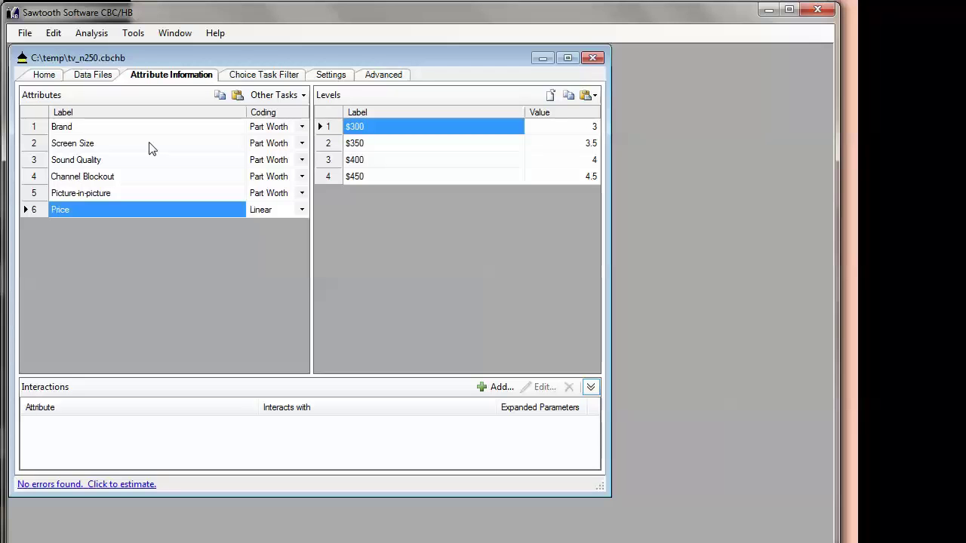
- Exclude Task1 in the Choice Task Filter, keeping Task2–Task18 included
{"action": "left_click", "coordinate": [235, 76]}
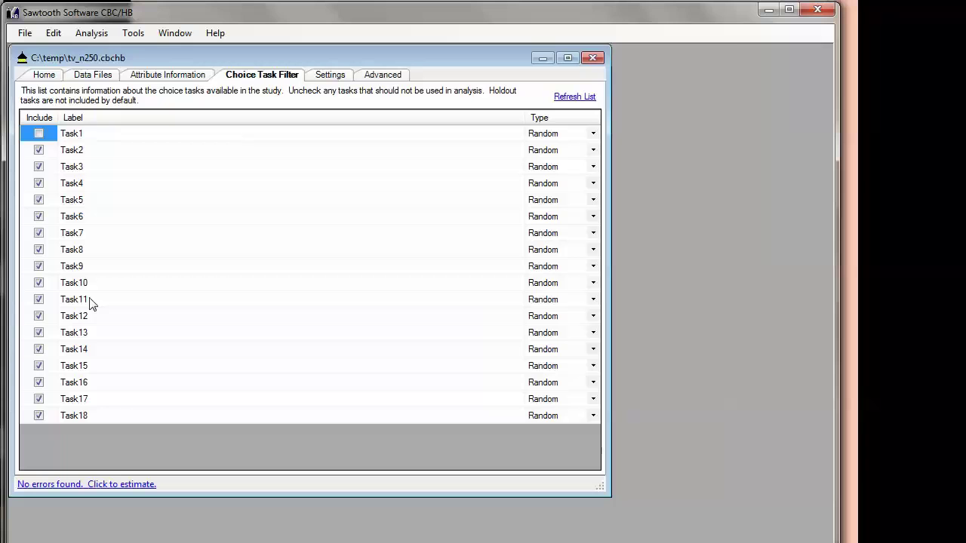
{"action": "left_click", "coordinate": [39, 134]}
{"action": "left_click", "coordinate": [38, 134]}
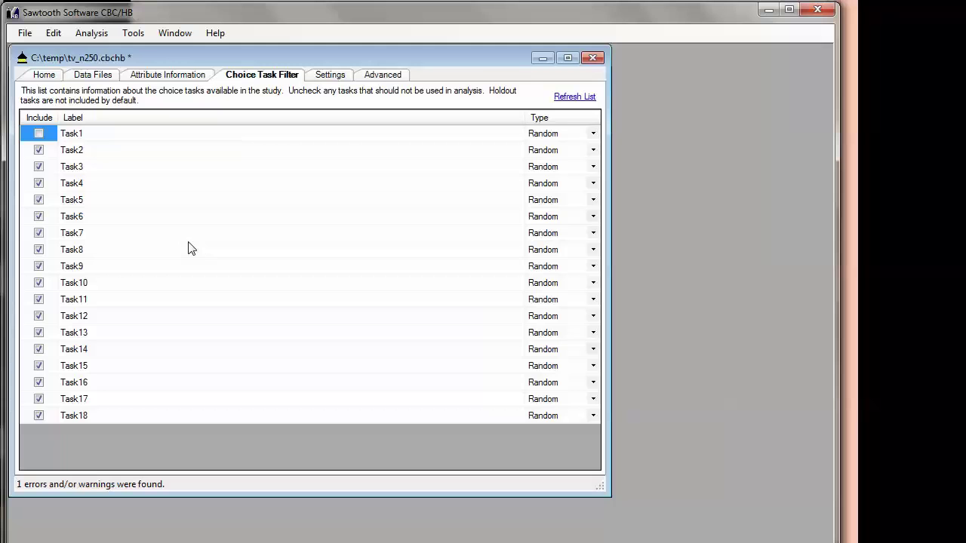
{"action": "left_click", "coordinate": [330, 76]}
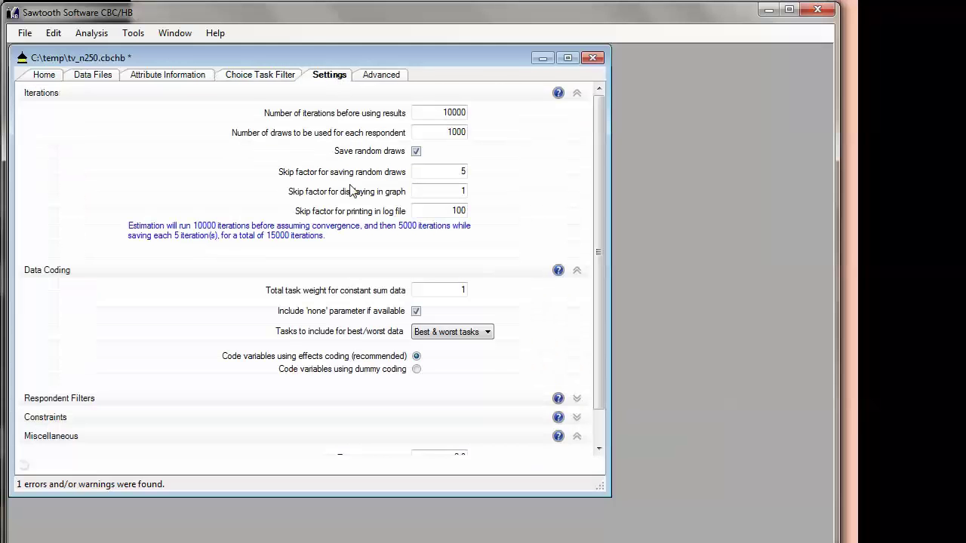
{"action": "double_click", "coordinate": [442, 113]}
{"action": "double_click", "coordinate": [444, 133]}
{"action": "double_click", "coordinate": [463, 172]}
- Save the project and start estimation without reusing the old 15000-iteration restart data
{"action": "left_click", "coordinate": [48, 76]}
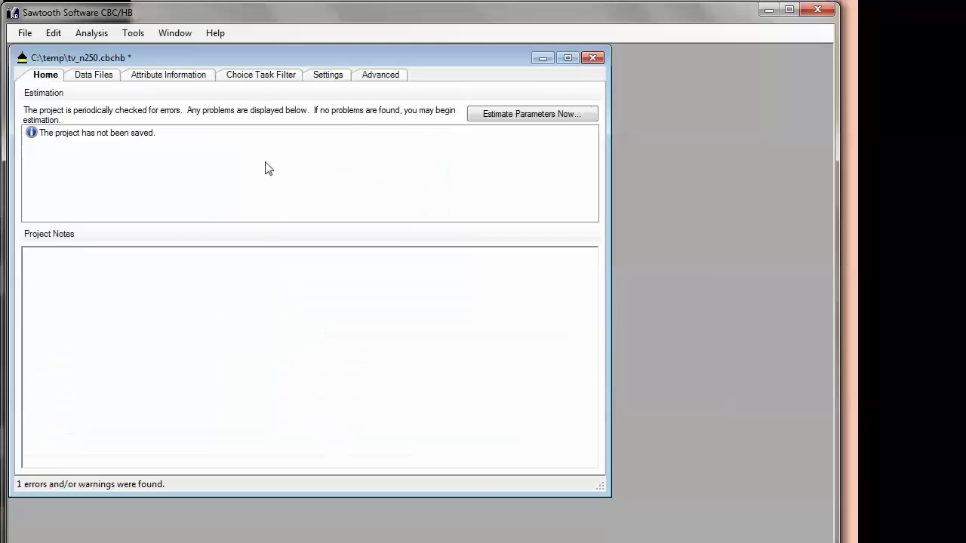
{"action": "left_click", "coordinate": [558, 119]}
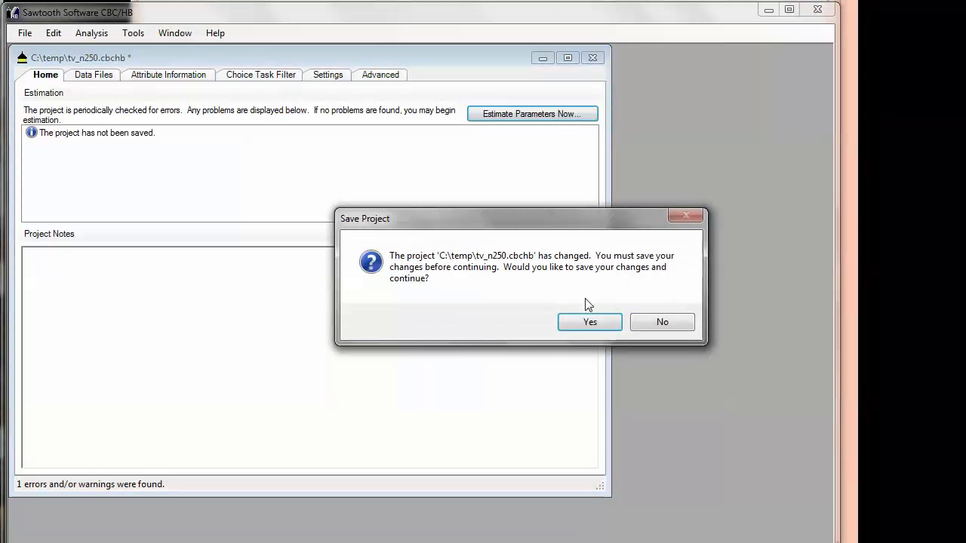
{"action": "left_click", "coordinate": [609, 320]}
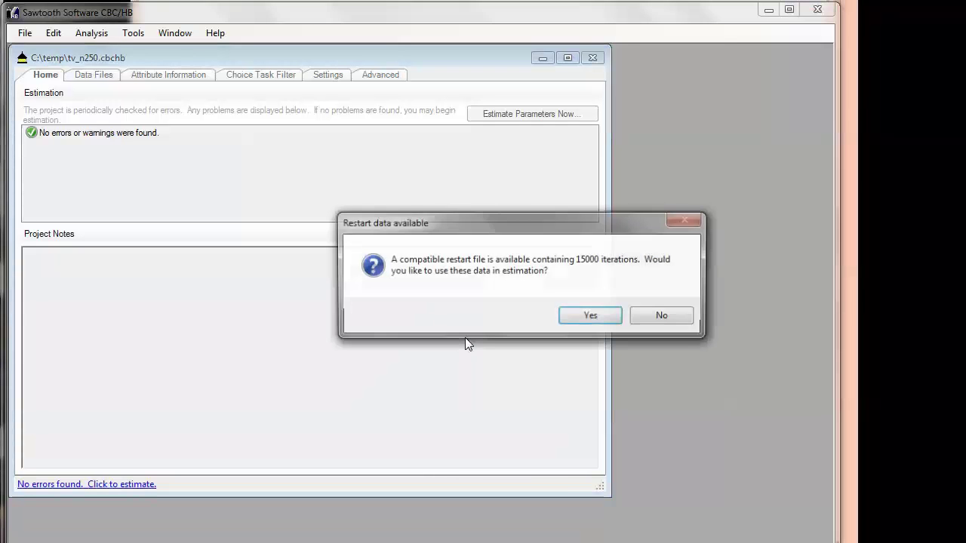
{"action": "left_click", "coordinate": [670, 316]}
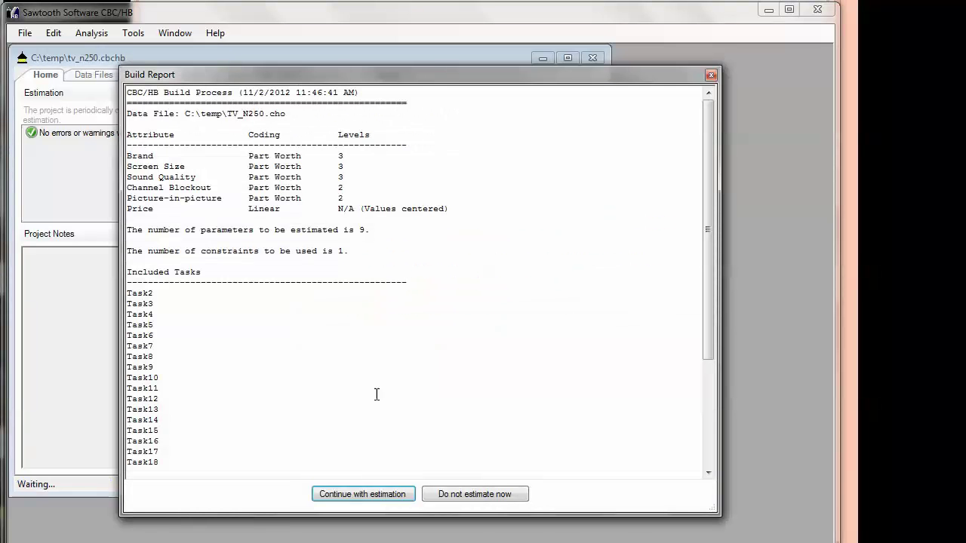
- Review the 250-respondent build report, noting 17.0 tasks per respondent, and continue estimating
{"action": "left_click_drag", "start_coordinate": [707, 285], "coordinate": [690, 418]}
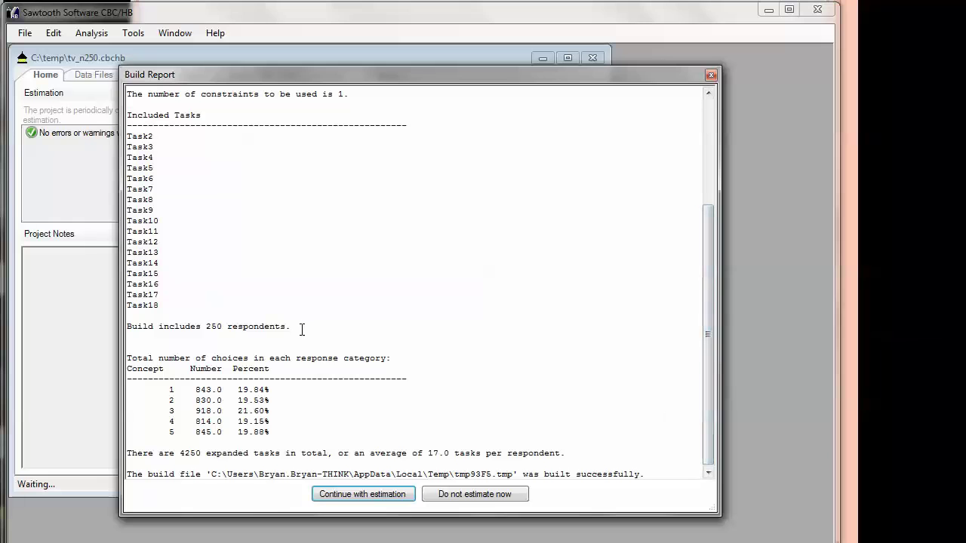
{"action": "left_click_drag", "start_coordinate": [302, 327], "coordinate": [130, 326]}
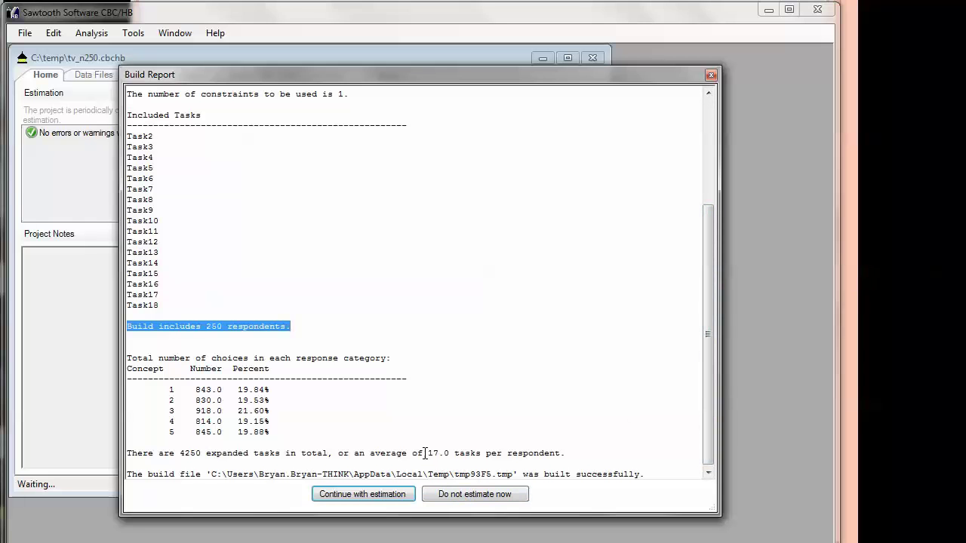
{"action": "left_click_drag", "start_coordinate": [423, 454], "coordinate": [563, 454]}
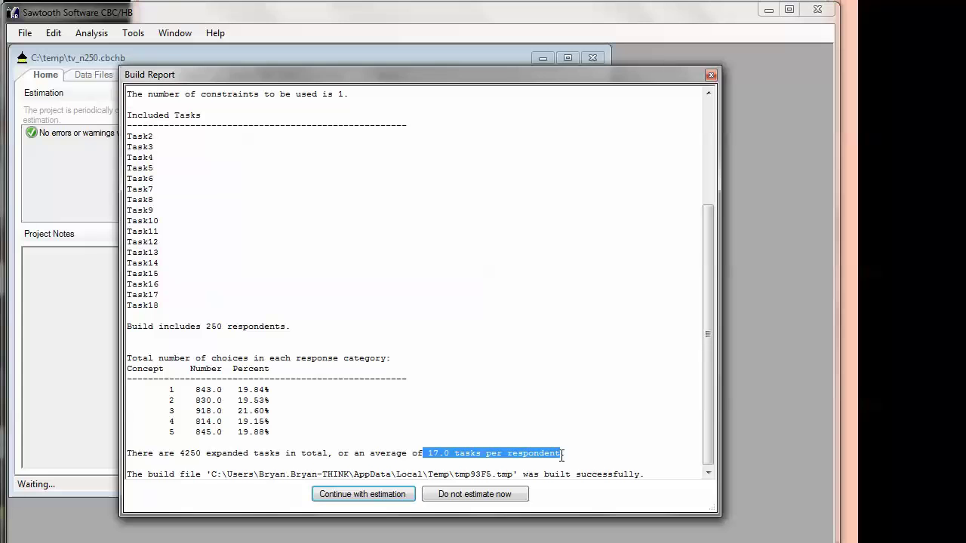
{"action": "left_click", "coordinate": [393, 495]}
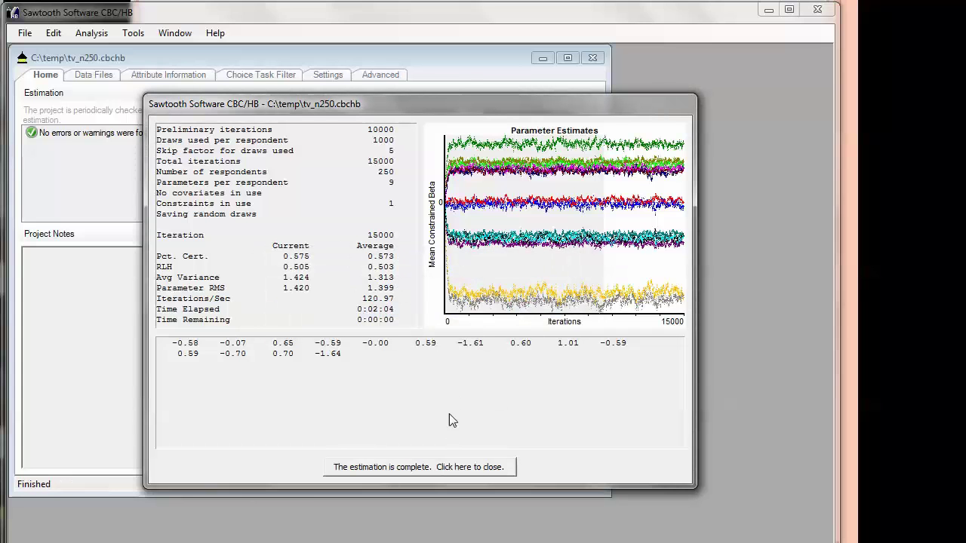
- Close the completed estimation report to return to the tv_n250 project overview
{"action": "left_click", "coordinate": [449, 470]}
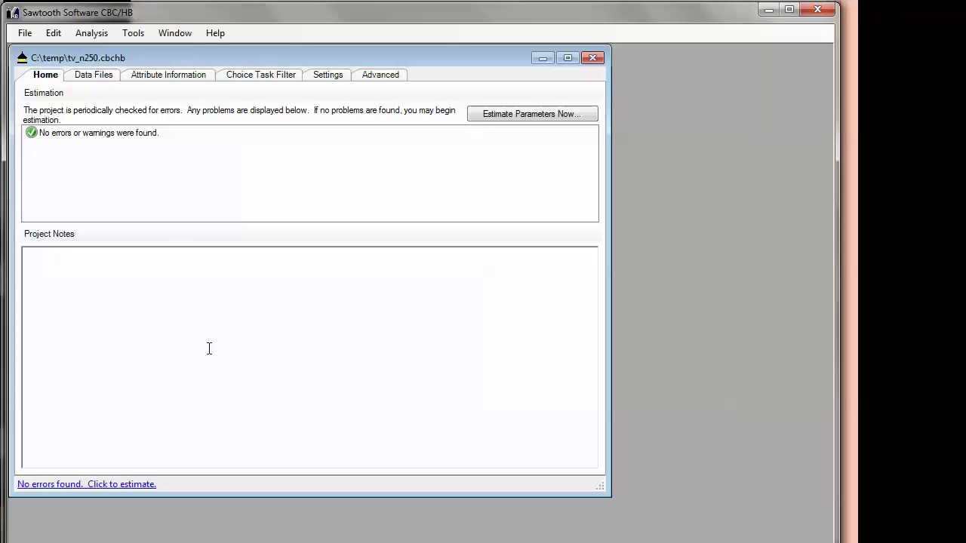
- Bring up results.xls and highlight respondent 2's row, noting the RLH of 499
{"action": "mouse_move", "coordinate": [277, 540]}
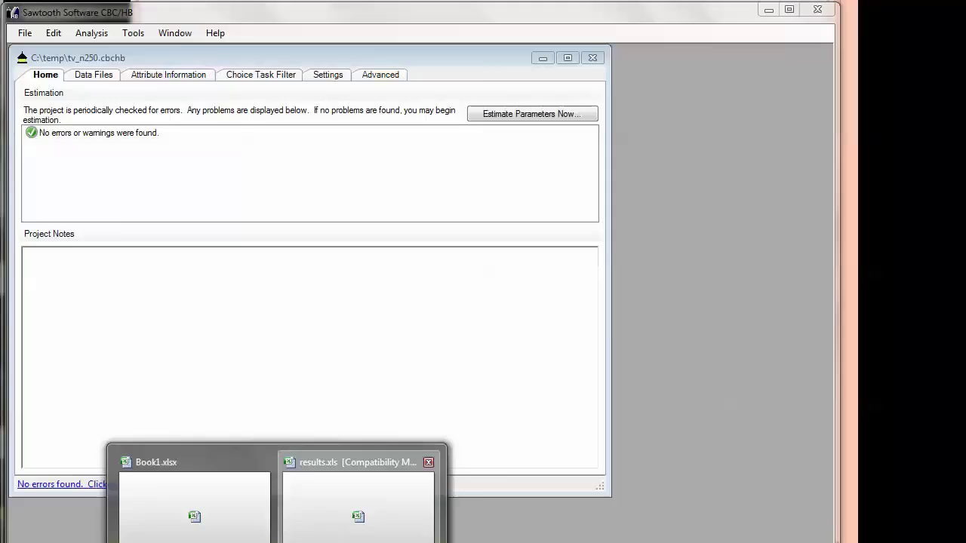
{"action": "left_click", "coordinate": [345, 509]}
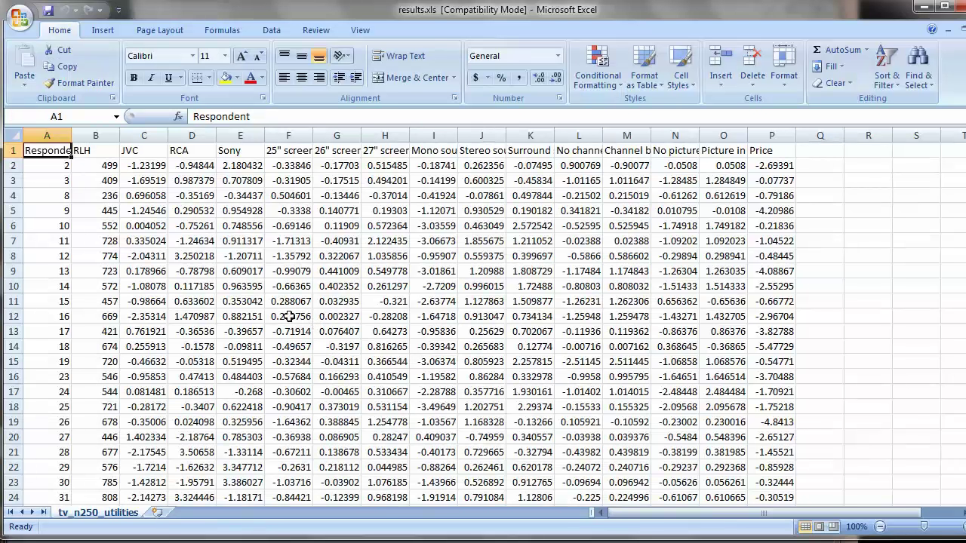
{"action": "left_click_drag", "start_coordinate": [61, 166], "coordinate": [767, 164]}
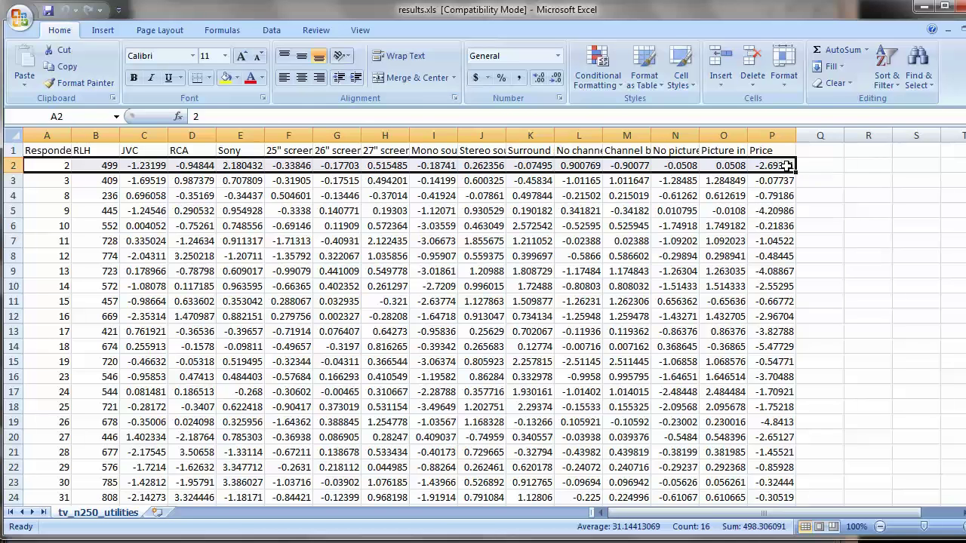
{"action": "left_click", "coordinate": [95, 163]}
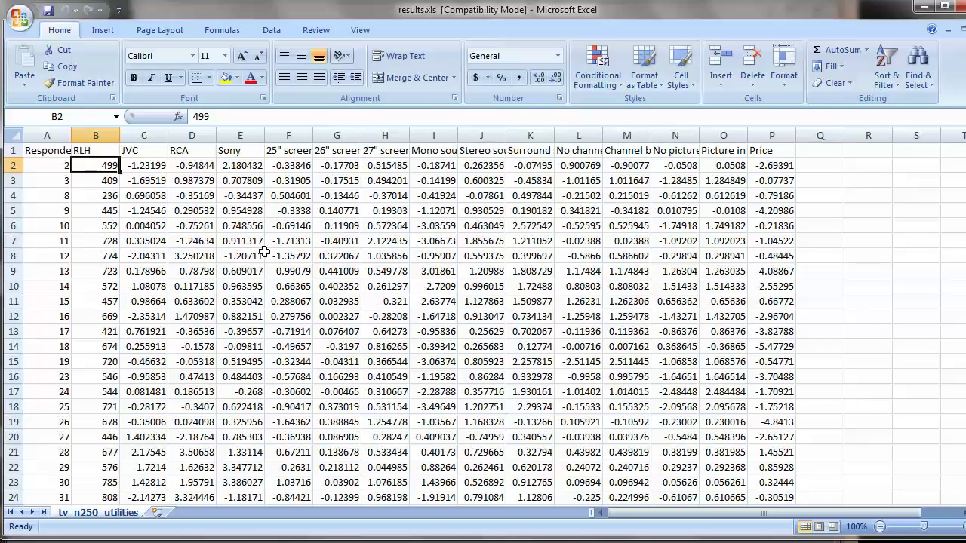
- Highlight respondent 11's RLH of 728 and the utilities from JVC through Price
{"action": "left_click", "coordinate": [107, 241]}
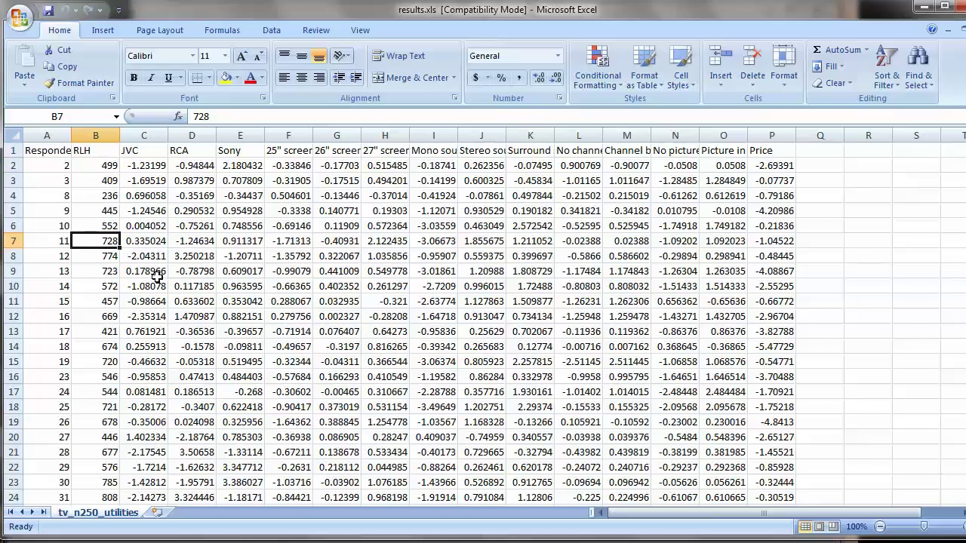
{"action": "left_click", "coordinate": [151, 240]}
{"action": "left_click_drag", "start_coordinate": [151, 241], "coordinate": [753, 237]}
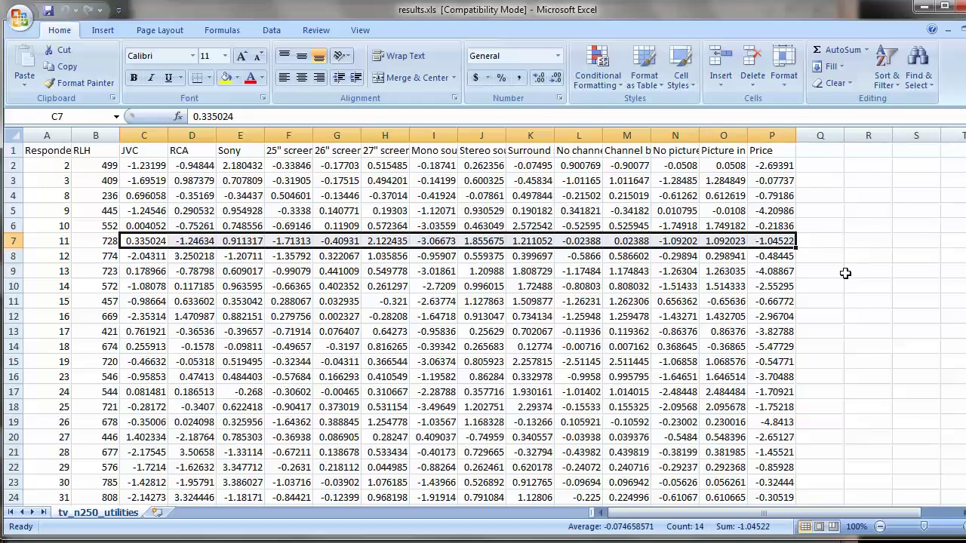